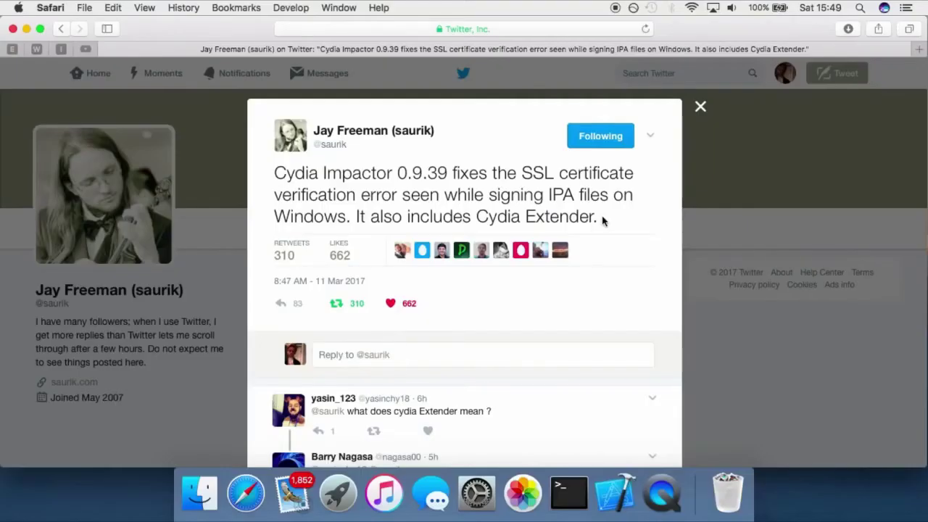
Highlight the Cydia Extender sentence in the open tweet, then return to the profile.
left_click_drag(602, 220, 353, 217)
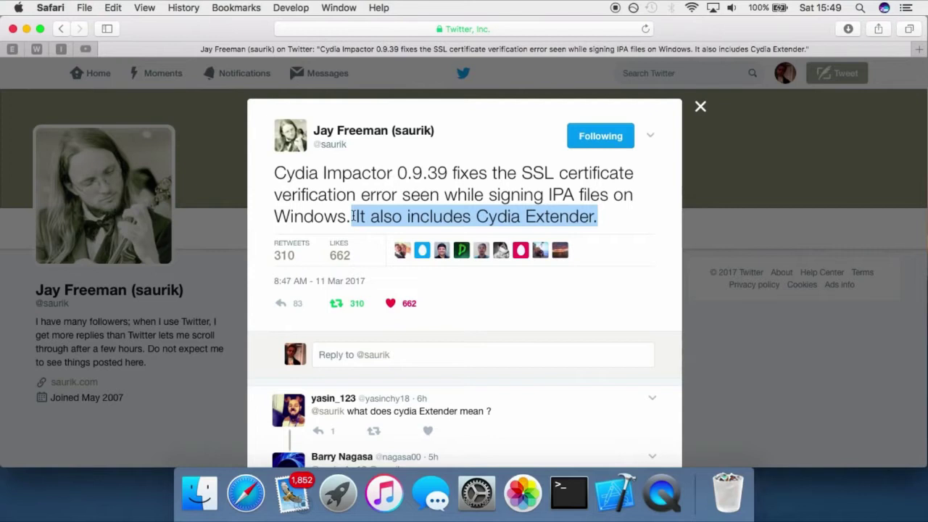
left_click(378, 218)
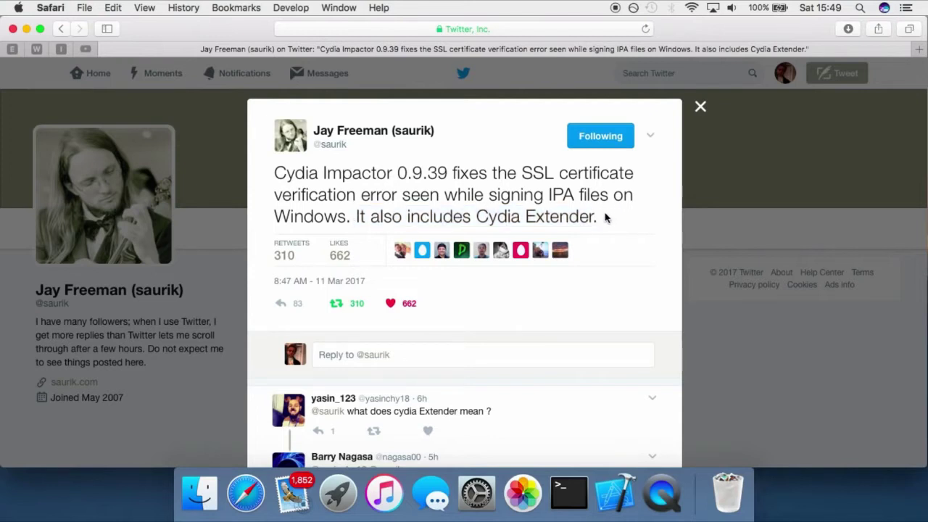
left_click_drag(597, 216, 472, 210)
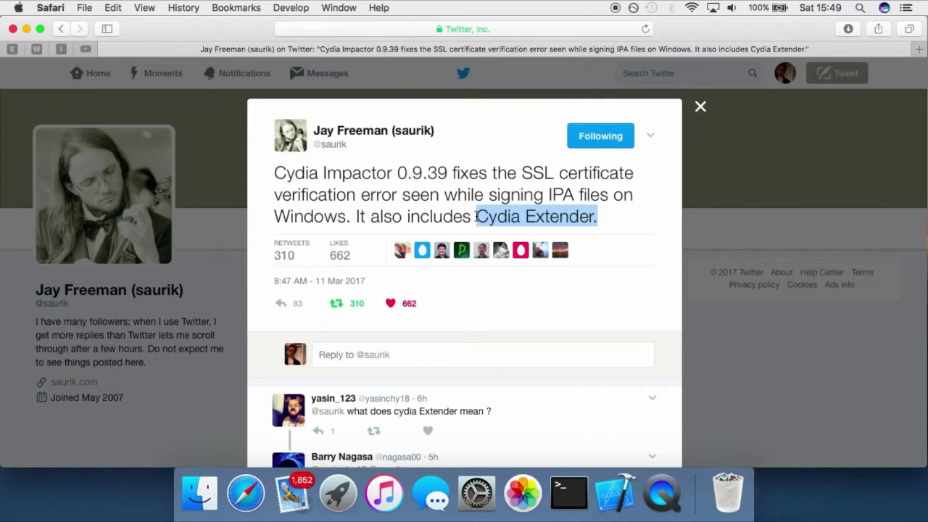
left_click(475, 216)
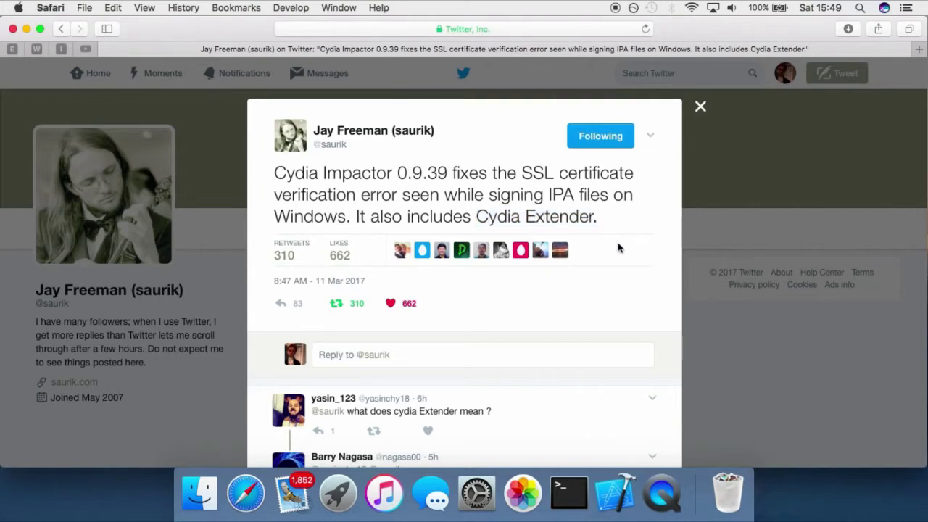
scroll(466, 249, "down", 5)
scroll(464, 247, "up", 5)
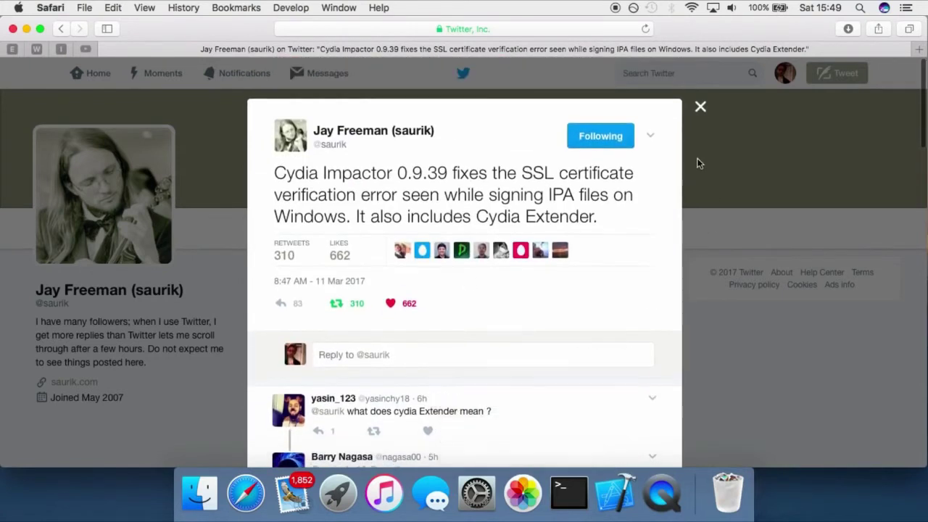
left_click(700, 109)
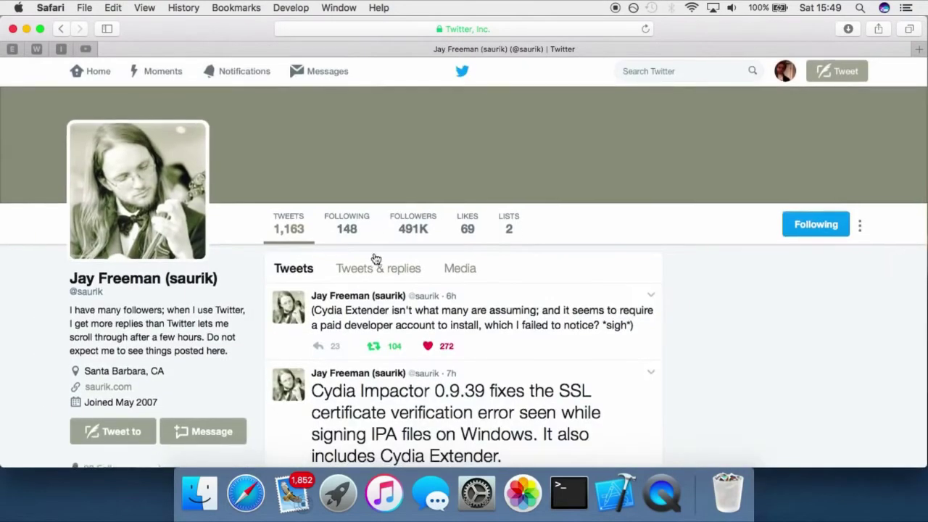
scroll(489, 287, "down", 1)
Open the paid-developer-account tweet, highlight its key lines, then close it.
left_click(410, 250)
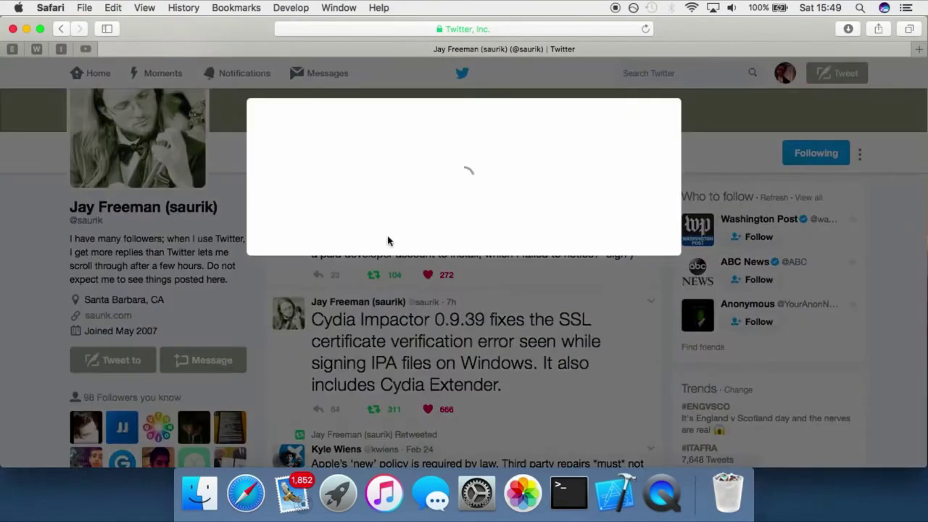
left_click_drag(299, 173, 611, 175)
left_click(405, 192)
left_click_drag(424, 194, 655, 192)
left_click_drag(408, 216, 533, 216)
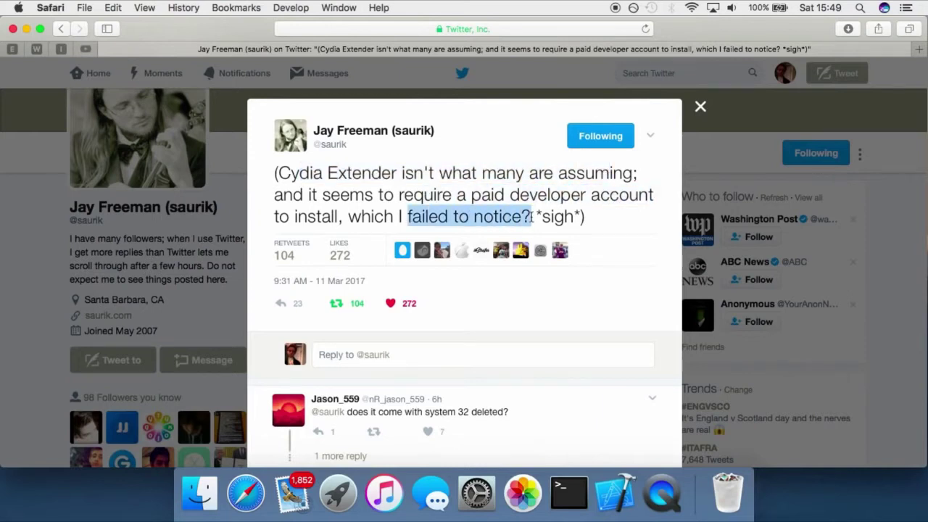
left_click(700, 108)
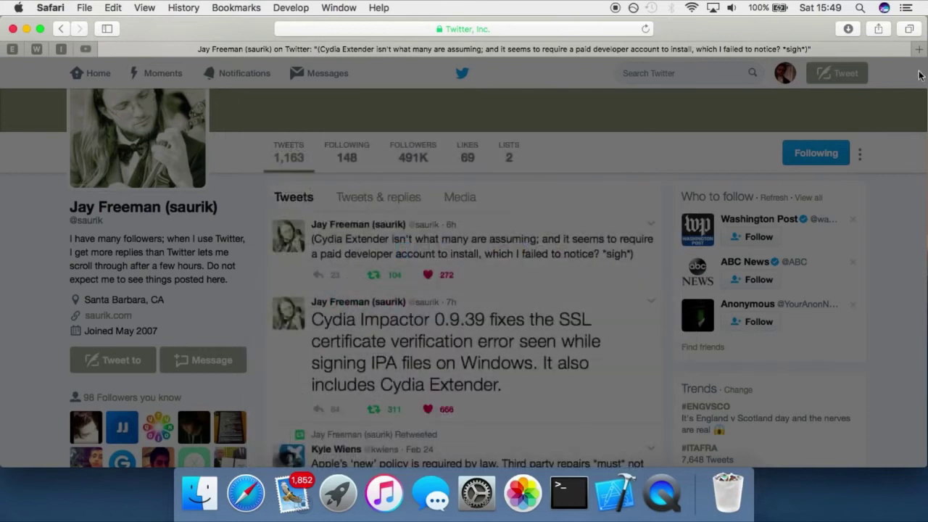
Load cydiaimpactor.com in a new tab from the 'cy' suggestion, then minimize Safari.
left_click(919, 49)
type("cydiaimpactor.com")
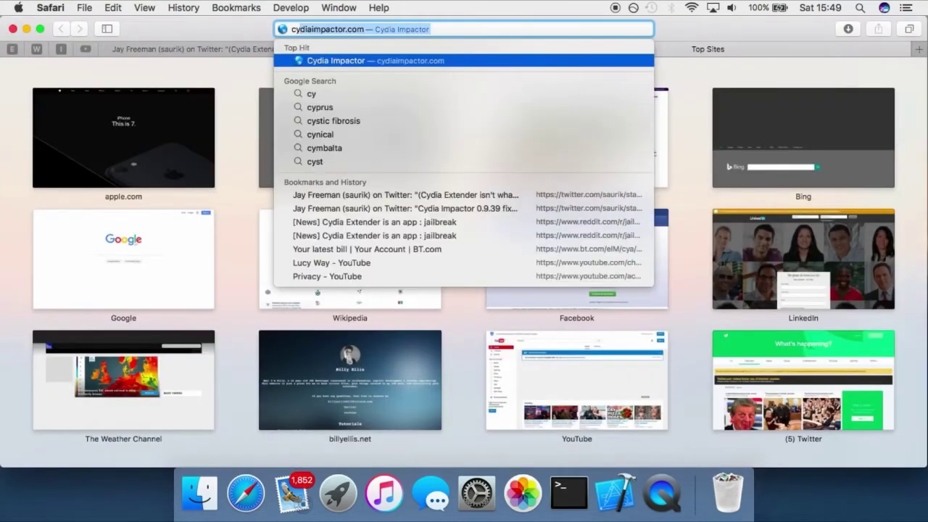
key("Return")
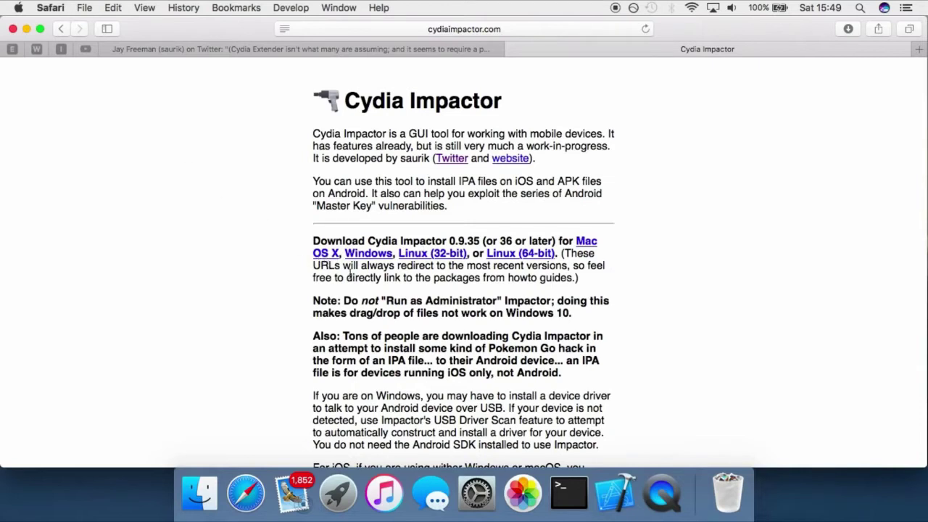
left_click(27, 29)
Launch Cydia Impactor from Spotlight with 'in', approve opening it, and centre its window.
key("super+space")
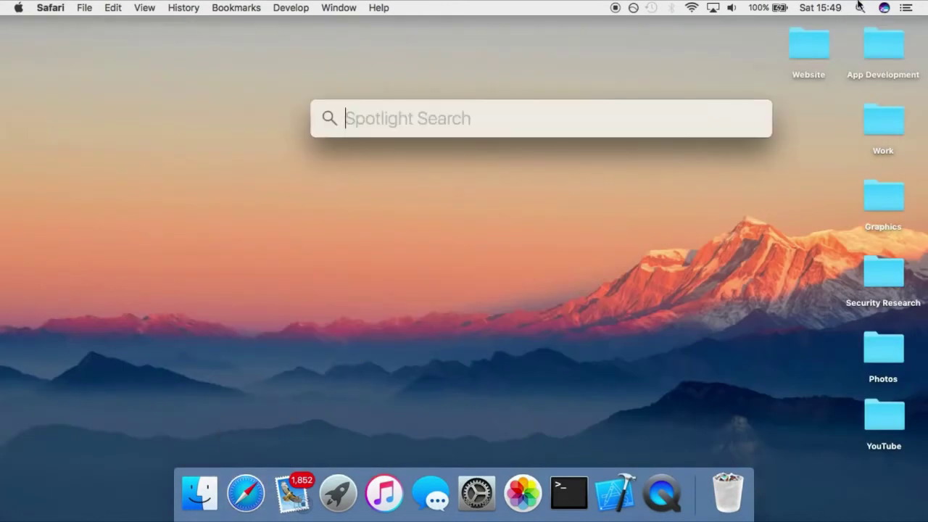
type("in")
key("Return")
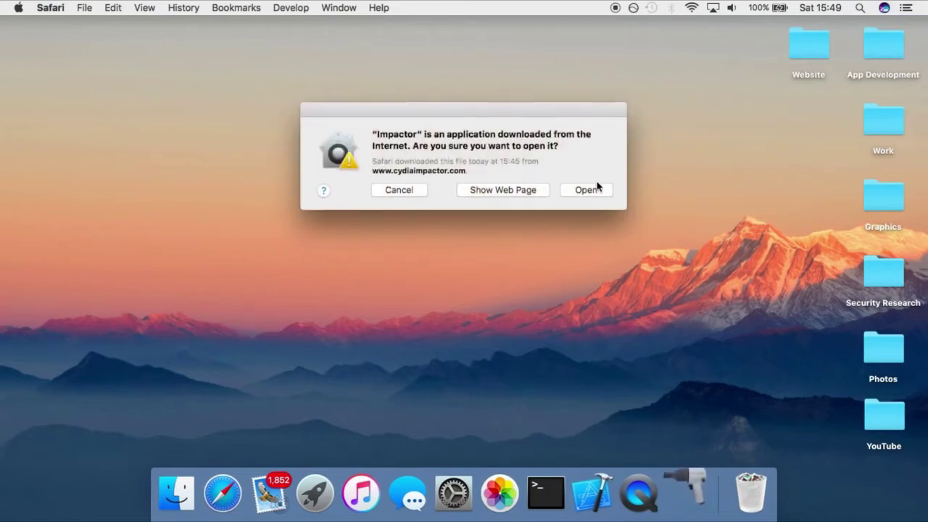
left_click(599, 192)
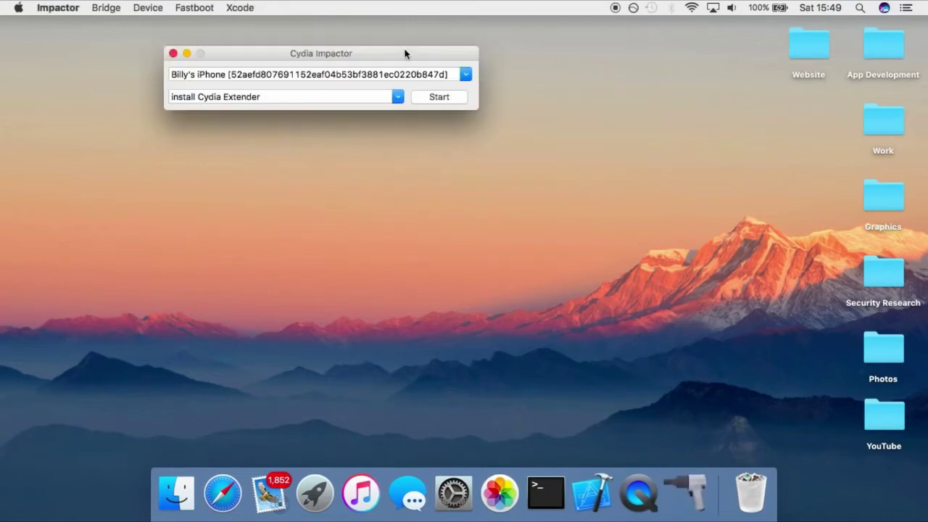
left_click_drag(404, 51, 494, 167)
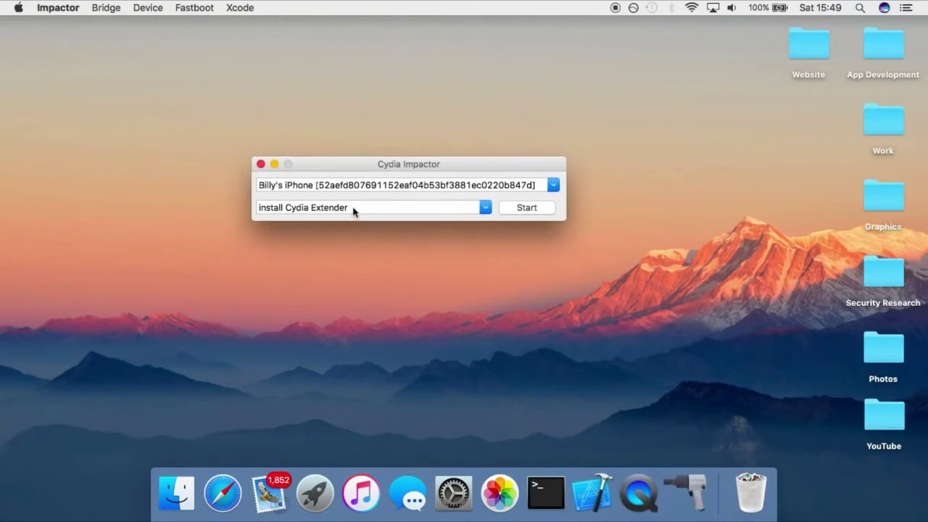
Keep 'install Cydia Extender' as the action and start it on the iPhone.
left_click(486, 209)
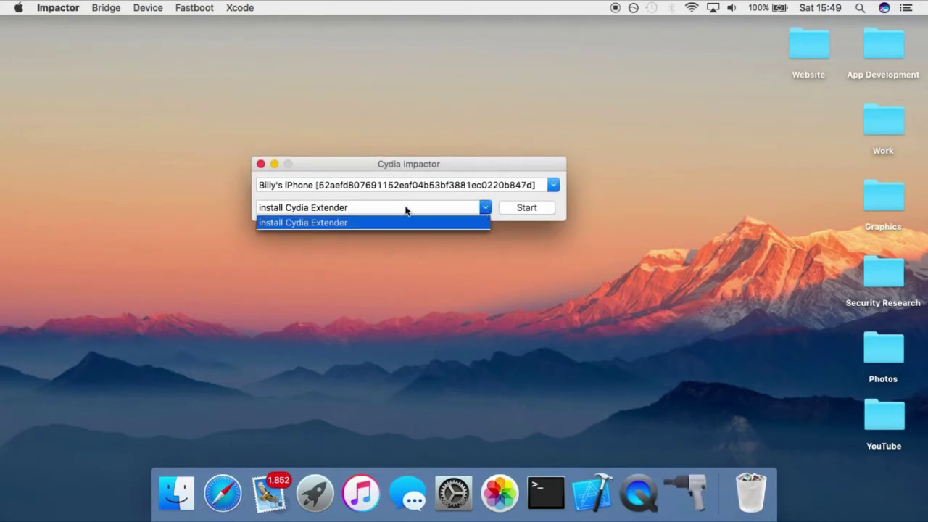
left_click(485, 208)
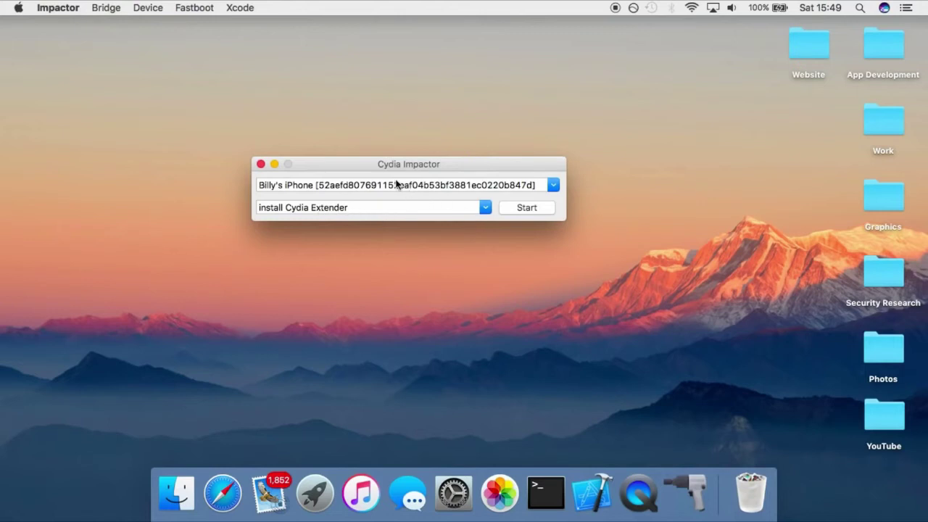
left_click(505, 212)
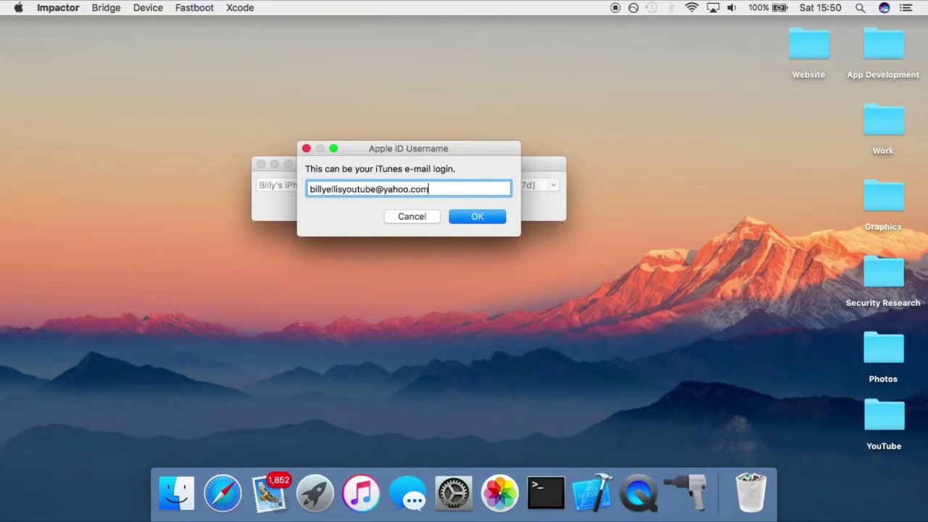
Submit the Apple ID e-mail and password so the install runs to the Network Extensions error.
key("Return")
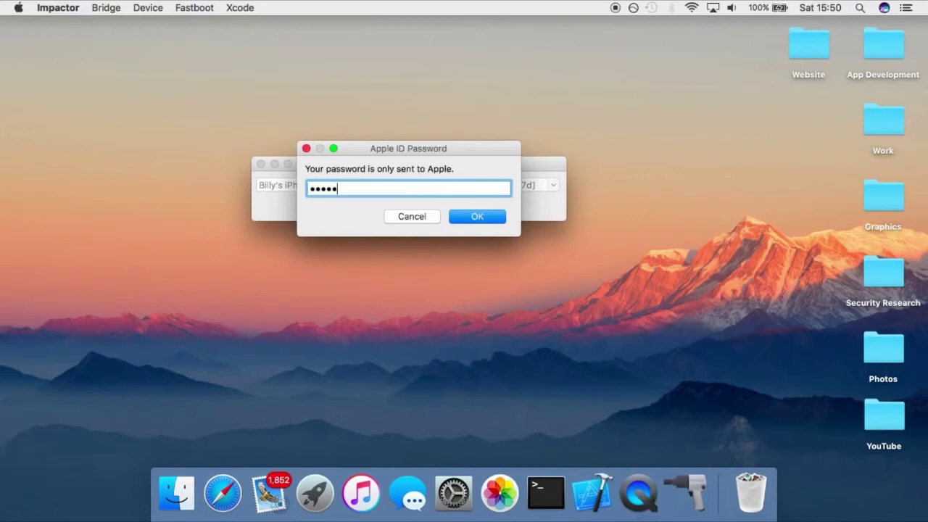
key("Return")
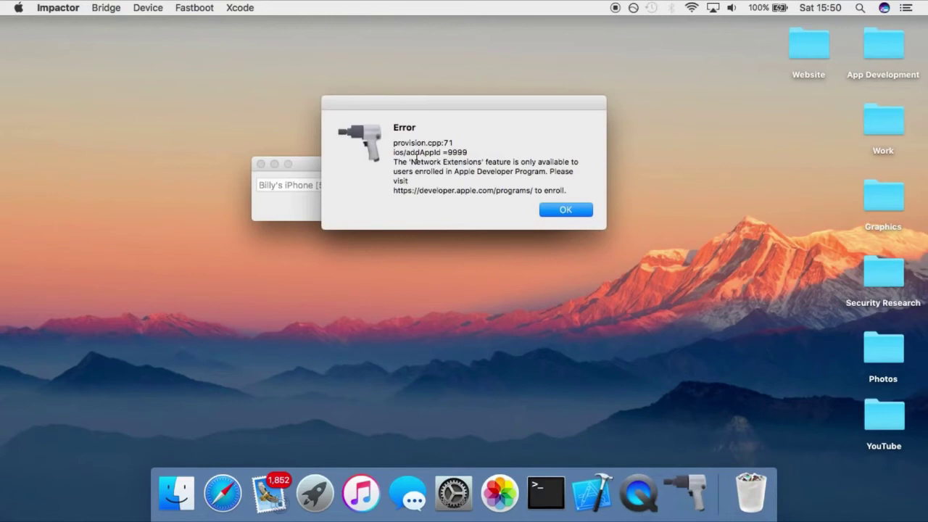
Highlight the Network Extensions and Developer Program lines and shift the Error dialog left and down.
left_click_drag(416, 159, 500, 160)
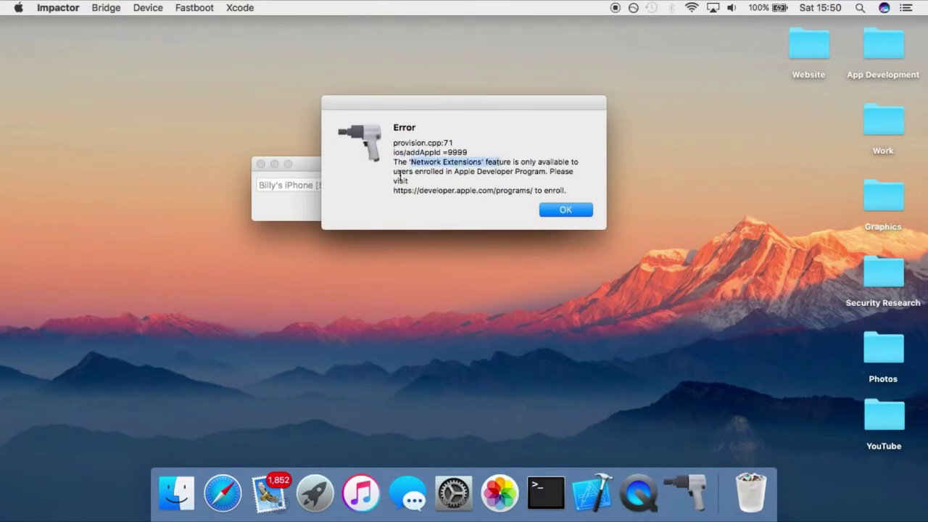
left_click_drag(439, 172, 549, 171)
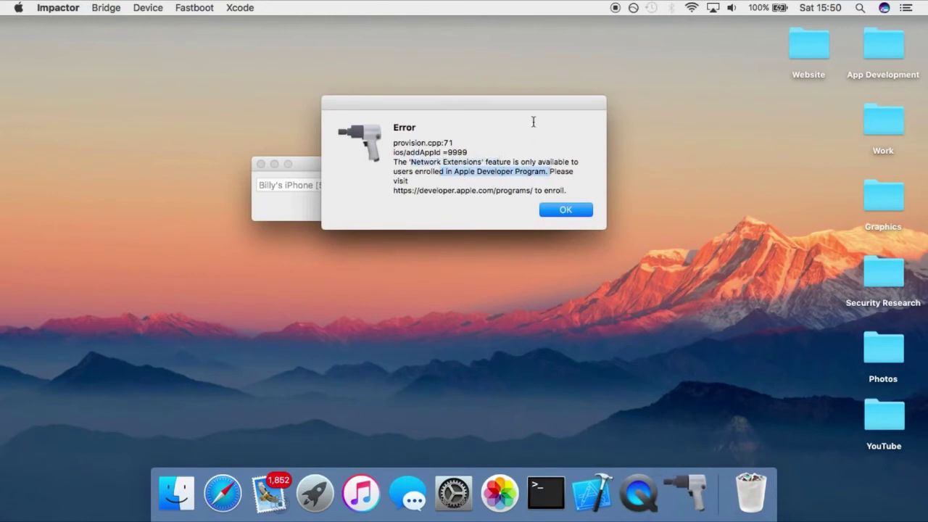
left_click_drag(517, 102, 397, 136)
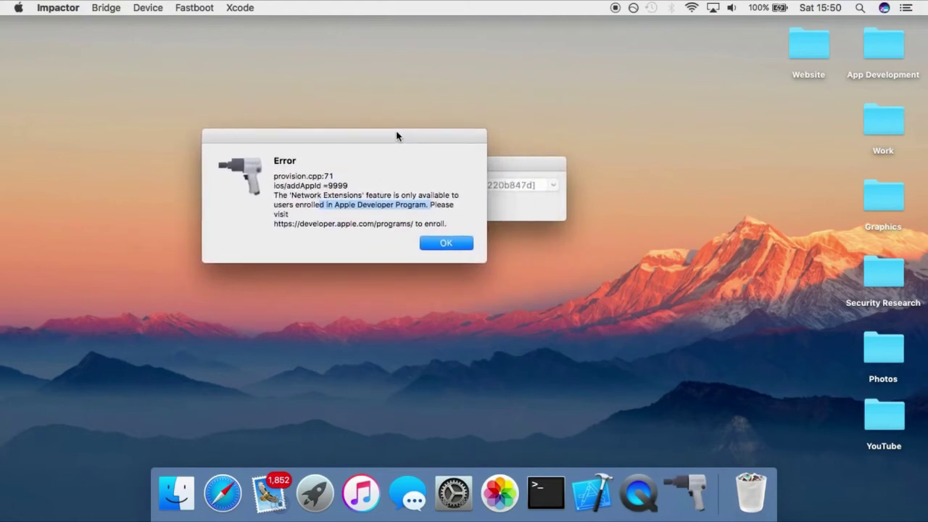
left_click_drag(396, 133, 396, 133)
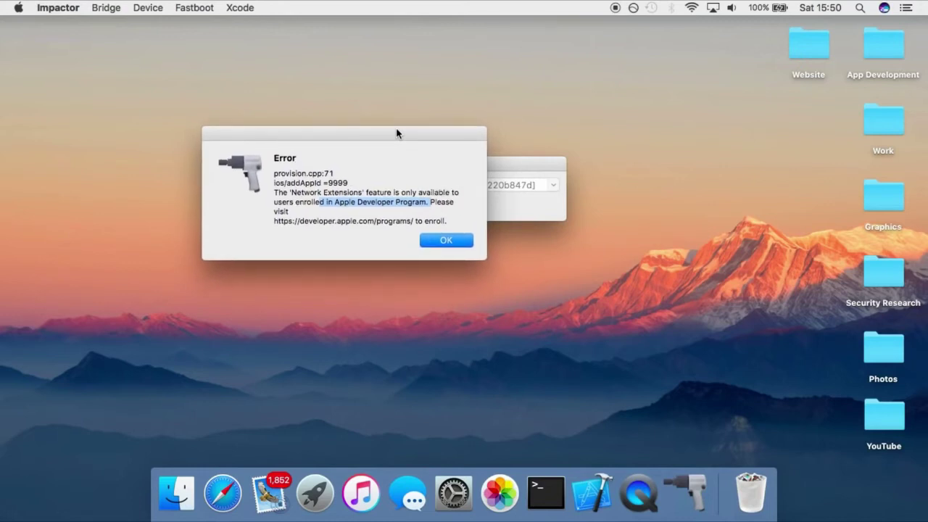
left_click(396, 201)
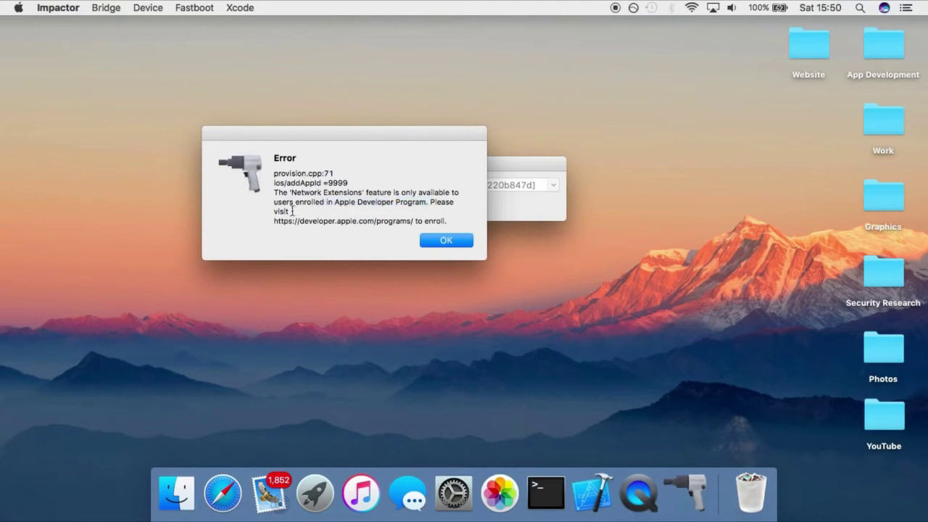
left_click_drag(300, 215, 276, 174)
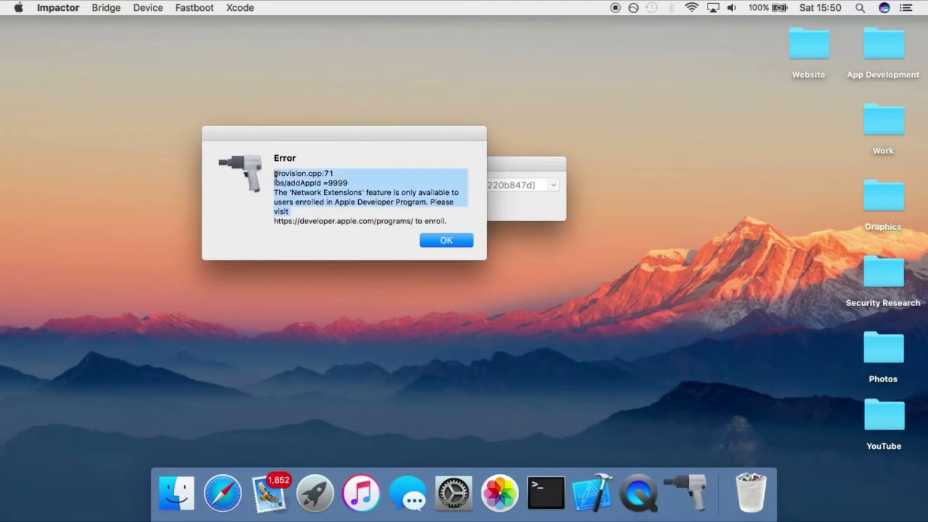
left_click(275, 175)
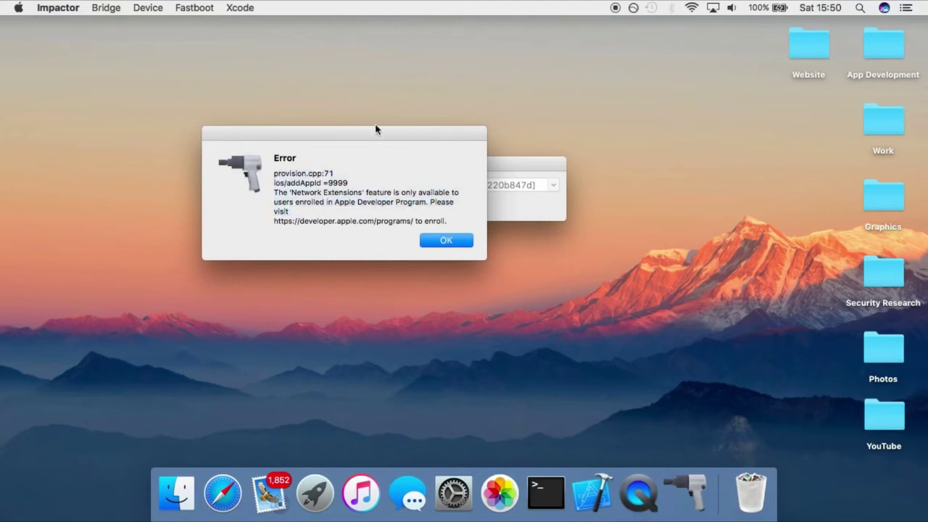
Reposition the Error dialog below the main window to reveal the iPhone and ios/addAppId status.
left_click_drag(356, 133, 419, 238)
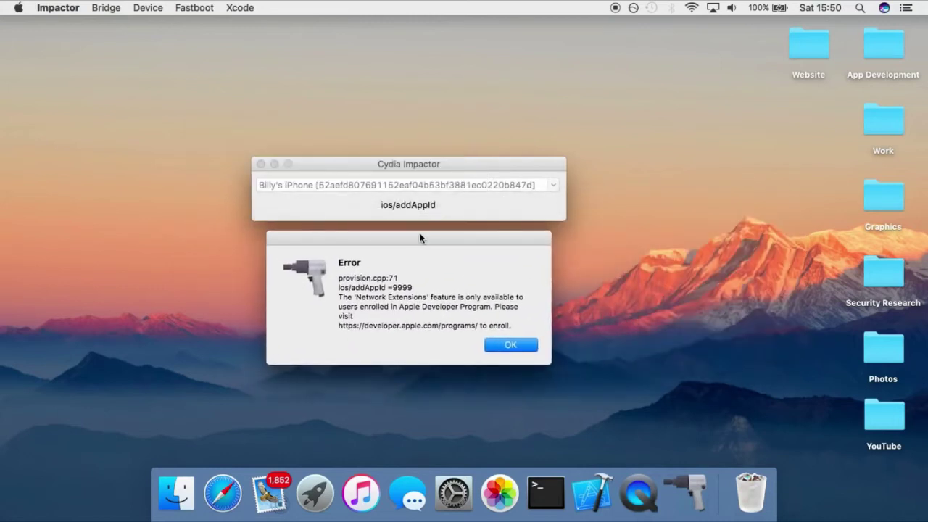
left_click_drag(420, 238, 422, 238)
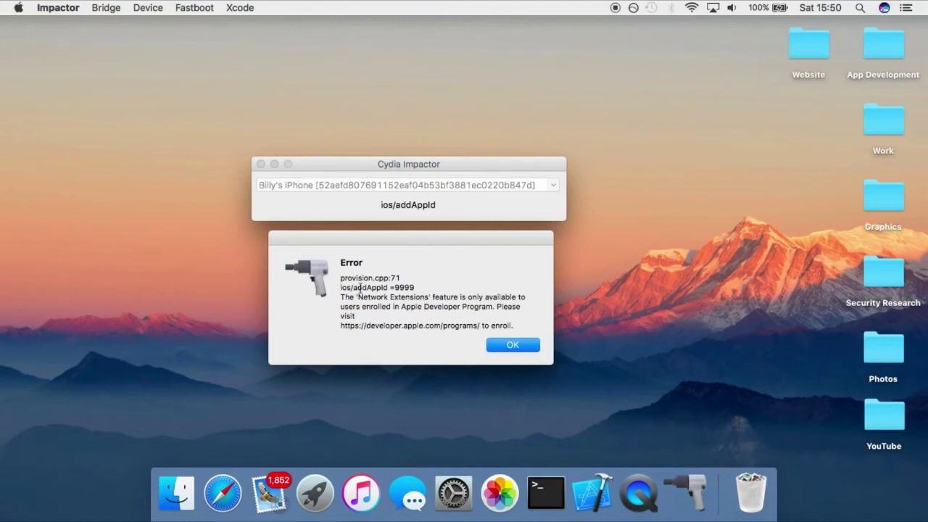
left_click_drag(369, 279, 548, 328)
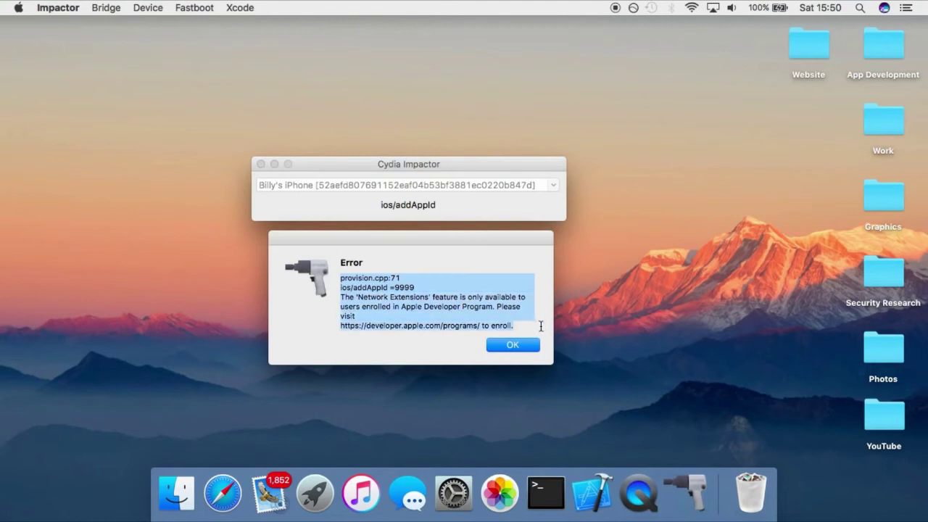
left_click_drag(540, 327, 340, 277)
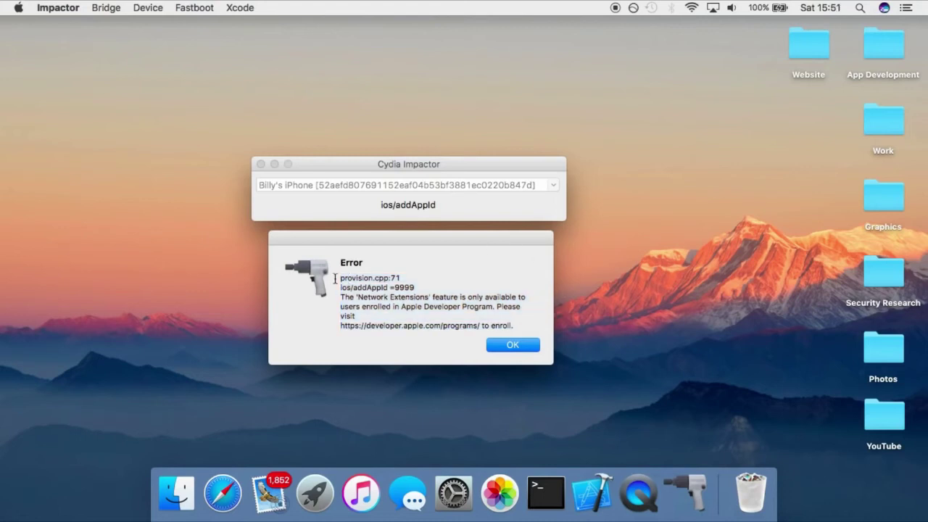
left_click_drag(349, 233, 341, 131)
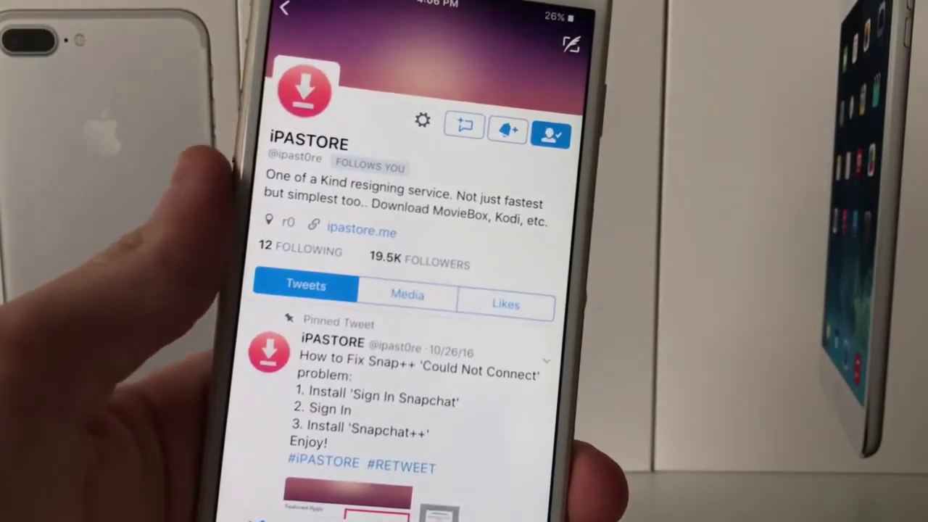
Scroll down the iPASTORE profile past the pinned Snap++ fix tweet.
scroll(311, 352, "down", 4)
scroll(312, 174, "down", 2)
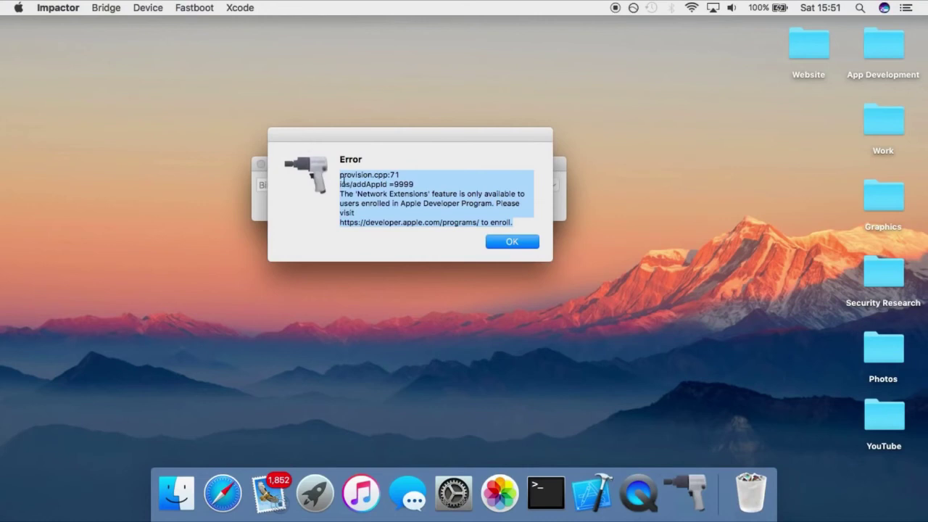
Drag the Error dialog below the Impactor window and choose Later on the iCloud alert.
left_click(338, 177)
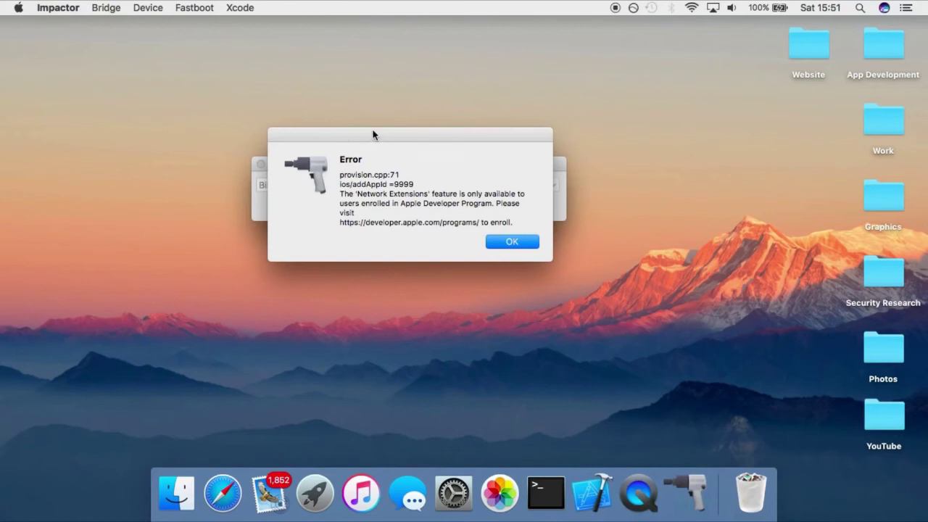
left_click_drag(372, 135, 372, 244)
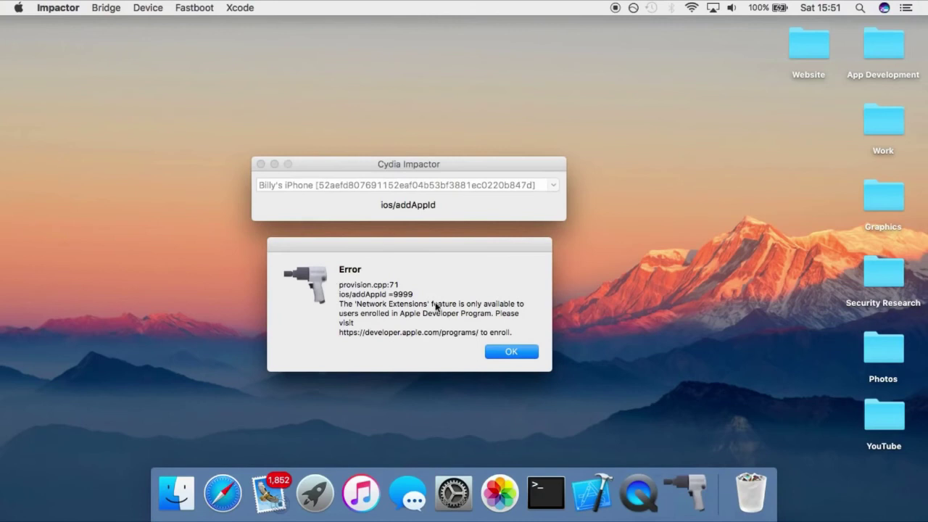
left_click_drag(513, 333, 340, 266)
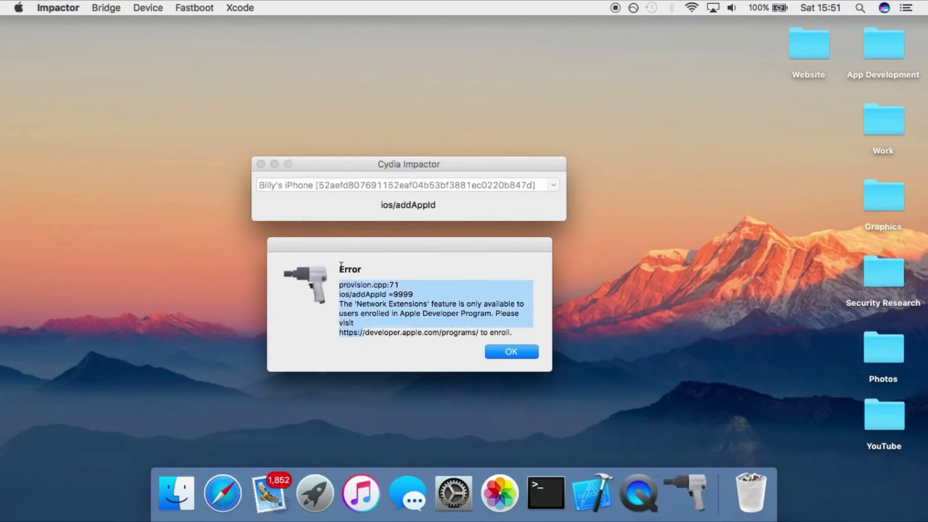
left_click(375, 317)
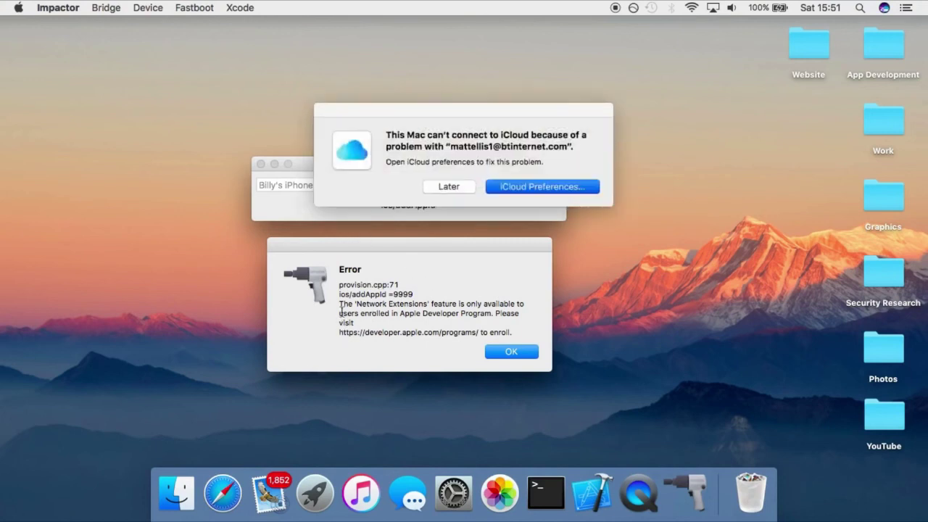
left_click(440, 187)
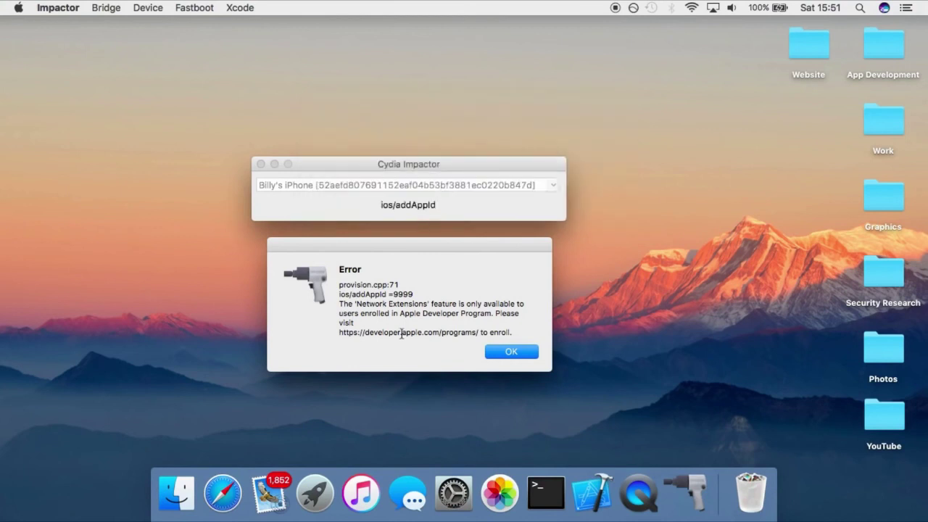